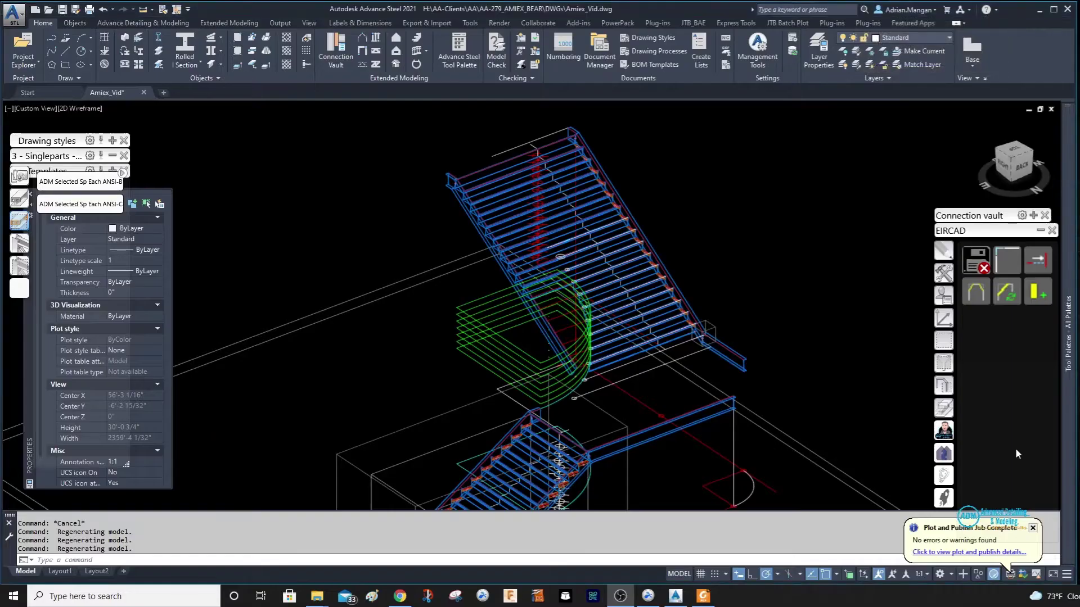
# Step: Orbit and pan around the stair model for a clear view of the upper treads
pyautogui.keyDown('shift'); pyautogui.moveTo(653, 316); pyautogui.dragTo(607, 321, button='middle'); pyautogui.keyUp('shift')
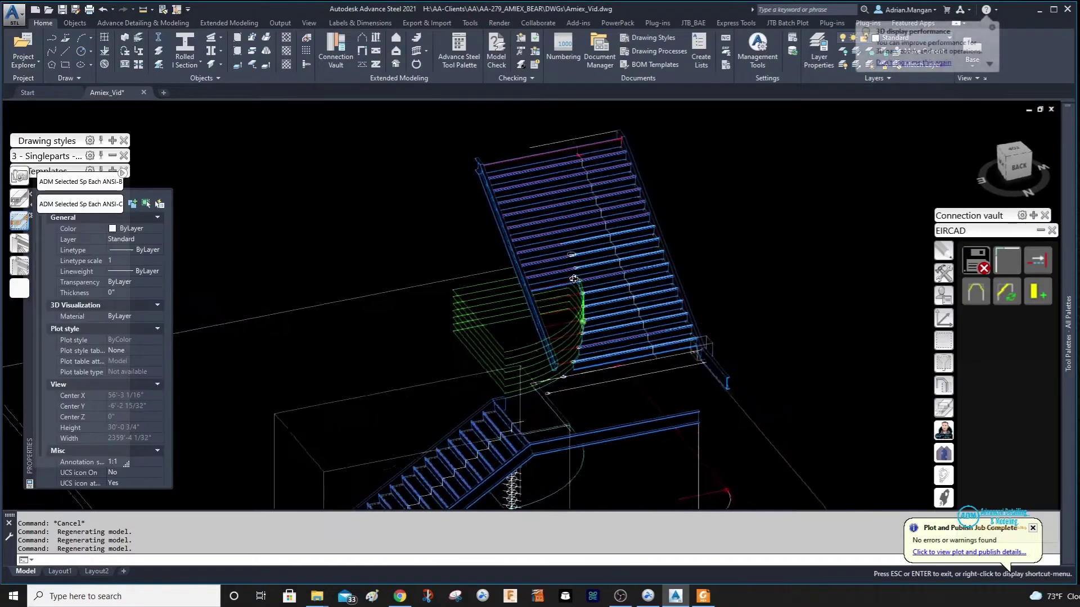
pyautogui.scroll(2, 575, 279)
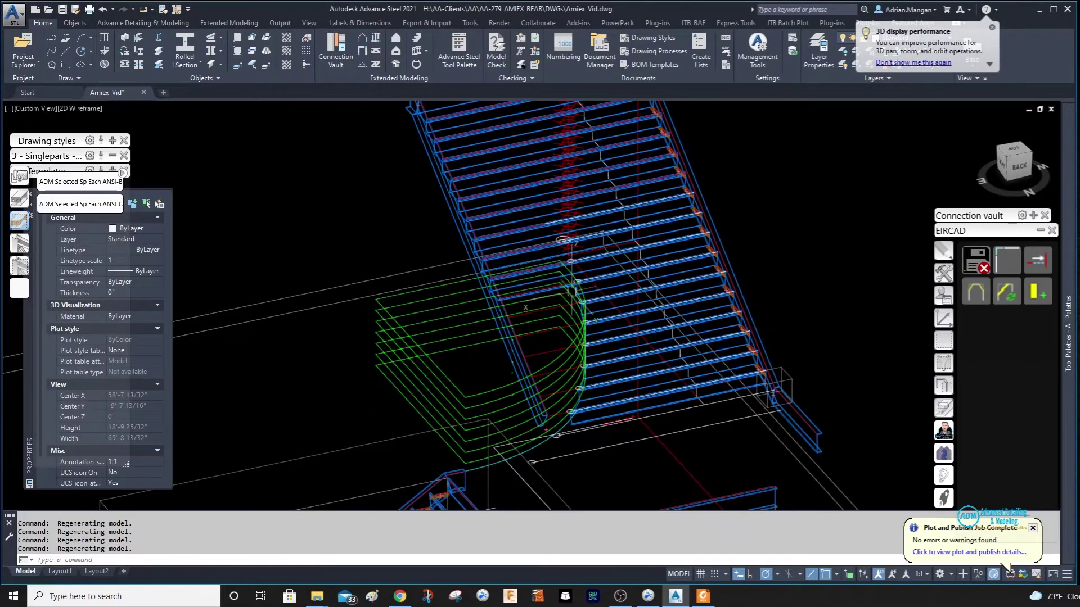
pyautogui.keyDown('shift'); pyautogui.moveTo(572, 292); pyautogui.dragTo(634, 267, button='middle'); pyautogui.keyUp('shift')
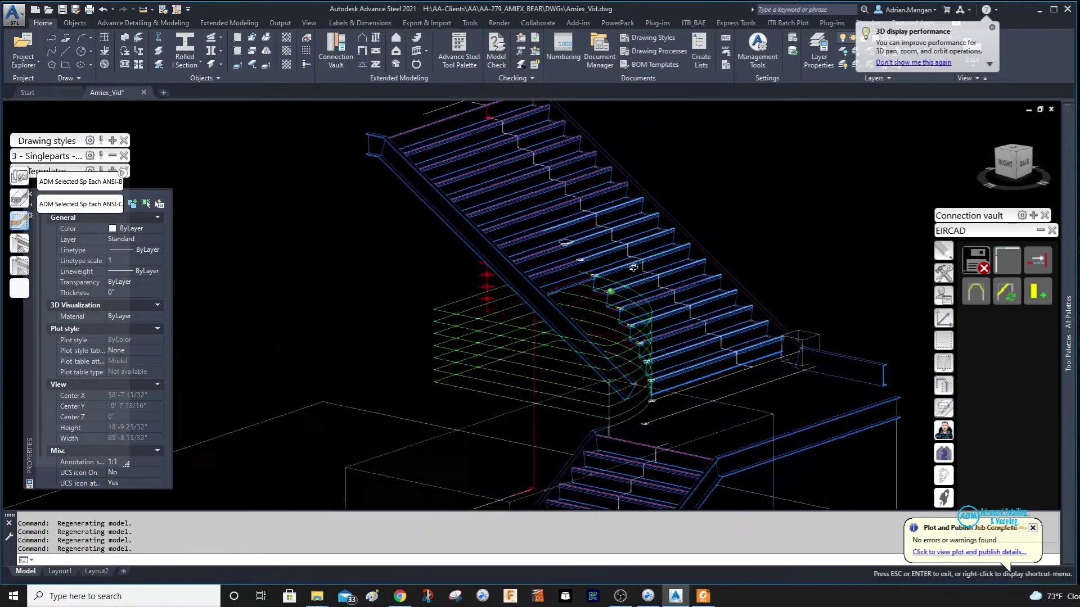
pyautogui.moveTo(634, 267)
pyautogui.keyDown('shift'); pyautogui.mouseDown(button='middle')
pyautogui.moveTo(627, 336)
pyautogui.moveTo(533, 356)
pyautogui.mouseUp(button='middle'); pyautogui.keyUp('shift')
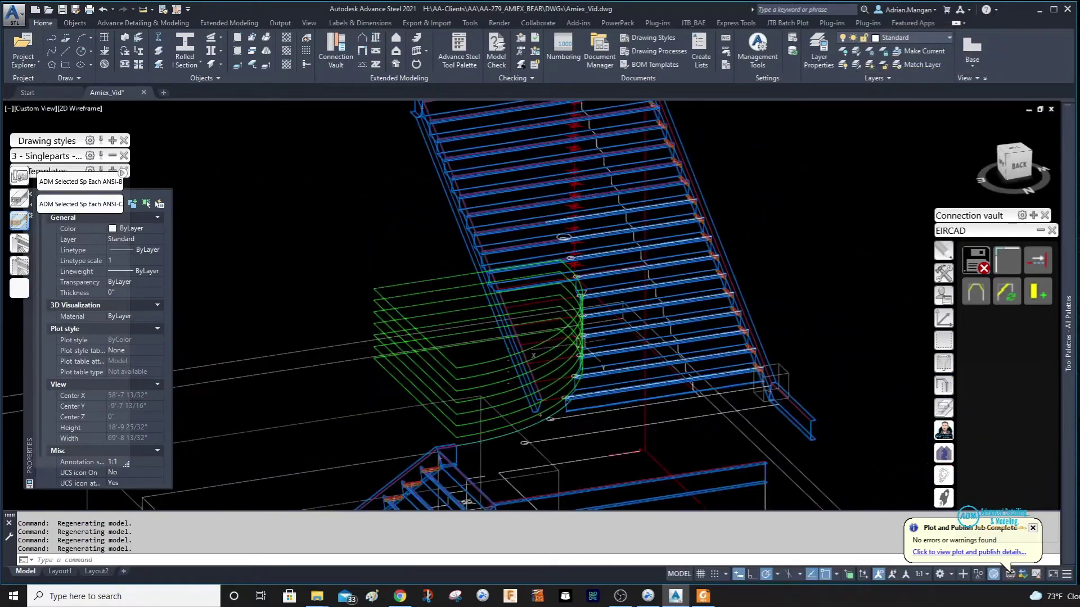
pyautogui.keyDown('shift'); pyautogui.moveTo(601, 329); pyautogui.dragTo(617, 343, button='middle'); pyautogui.keyUp('shift')
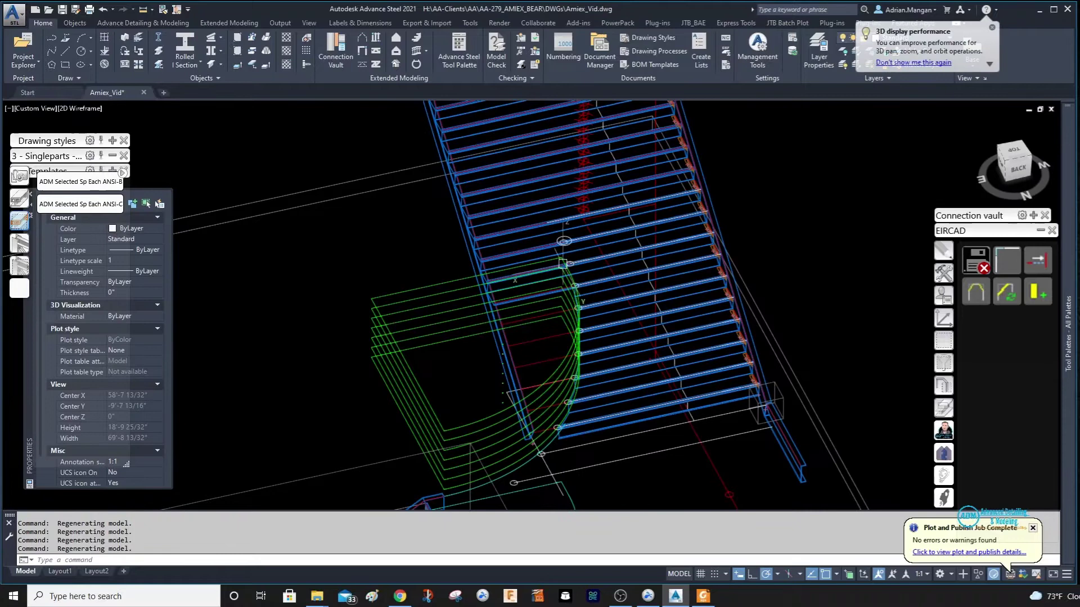
pyautogui.scroll(-3, 563, 263)
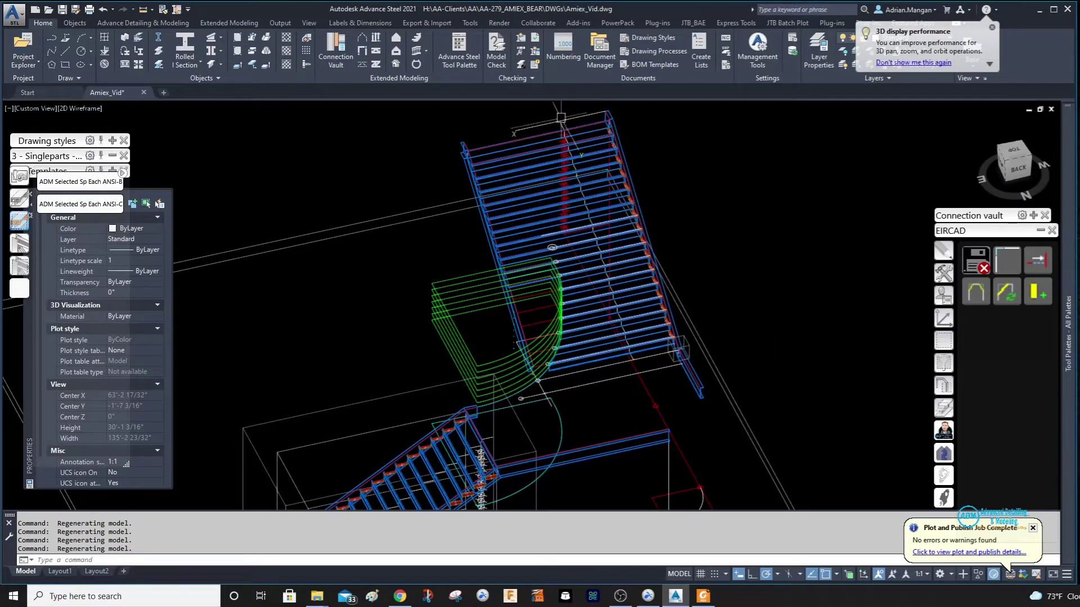
pyautogui.scroll(4, 560, 120)
pyautogui.click(559, 135)
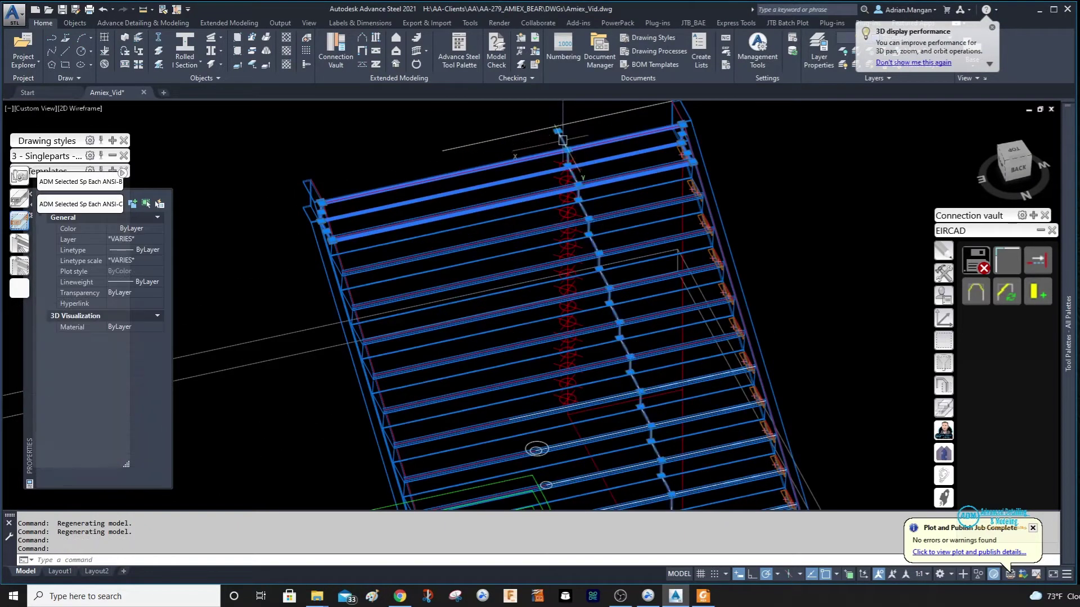
pyautogui.press('Escape')
pyautogui.moveTo(479, 160); pyautogui.dragTo(474, 205, button='middle')
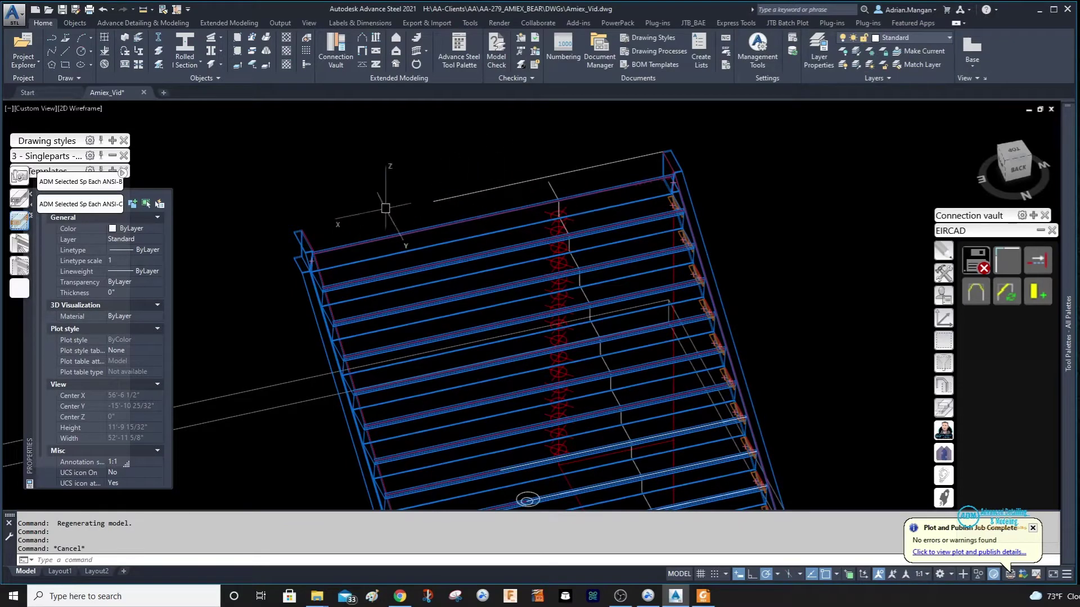
pyautogui.scroll(-4, 445, 270)
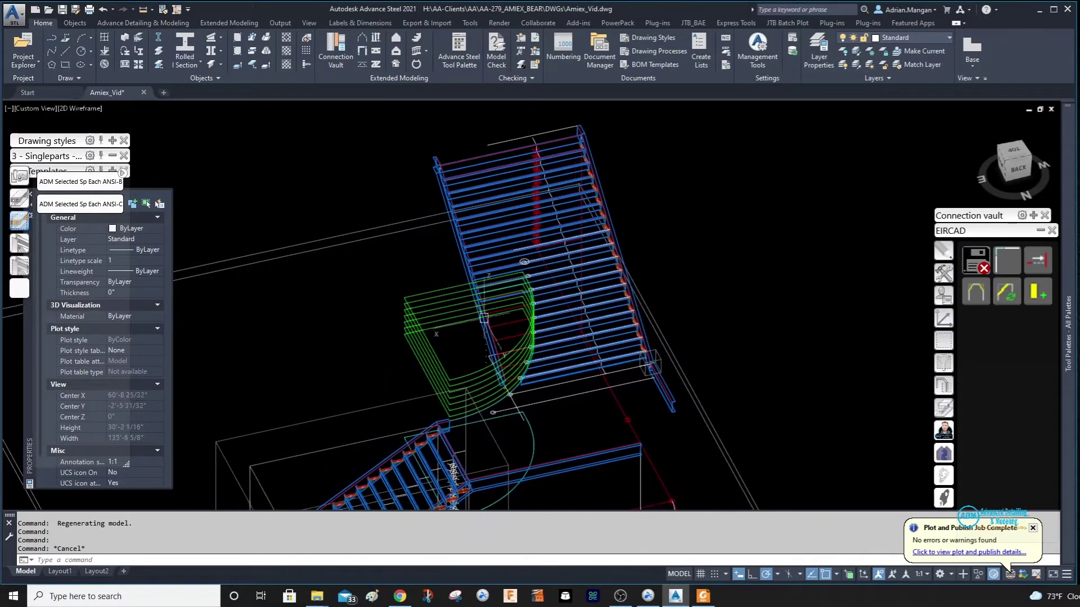
pyautogui.keyDown('shift'); pyautogui.moveTo(498, 354); pyautogui.dragTo(561, 251, button='middle'); pyautogui.keyUp('shift')
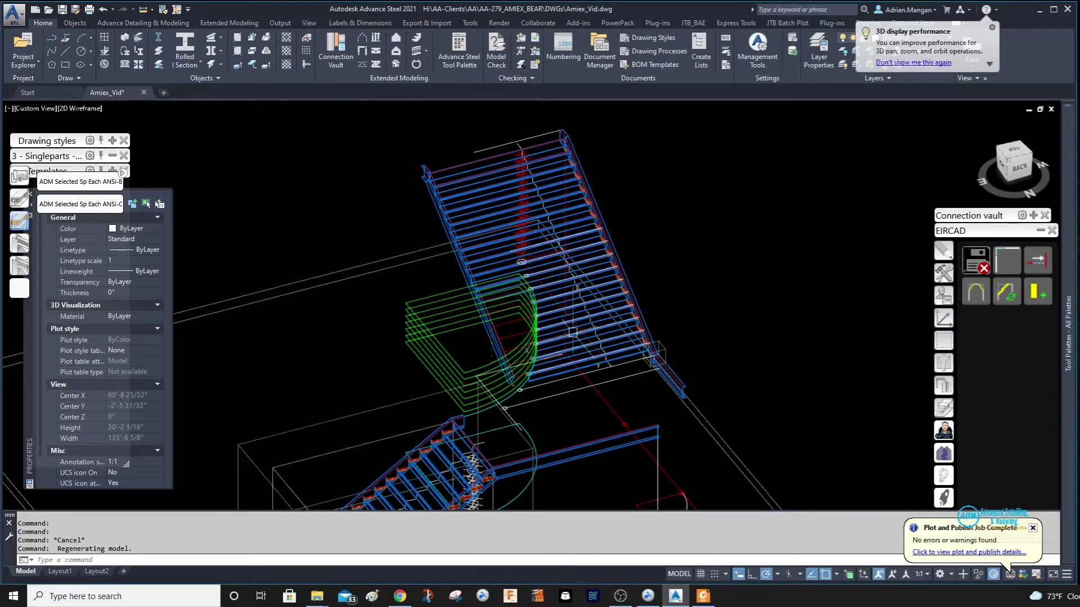
pyautogui.scroll(4, 600, 263)
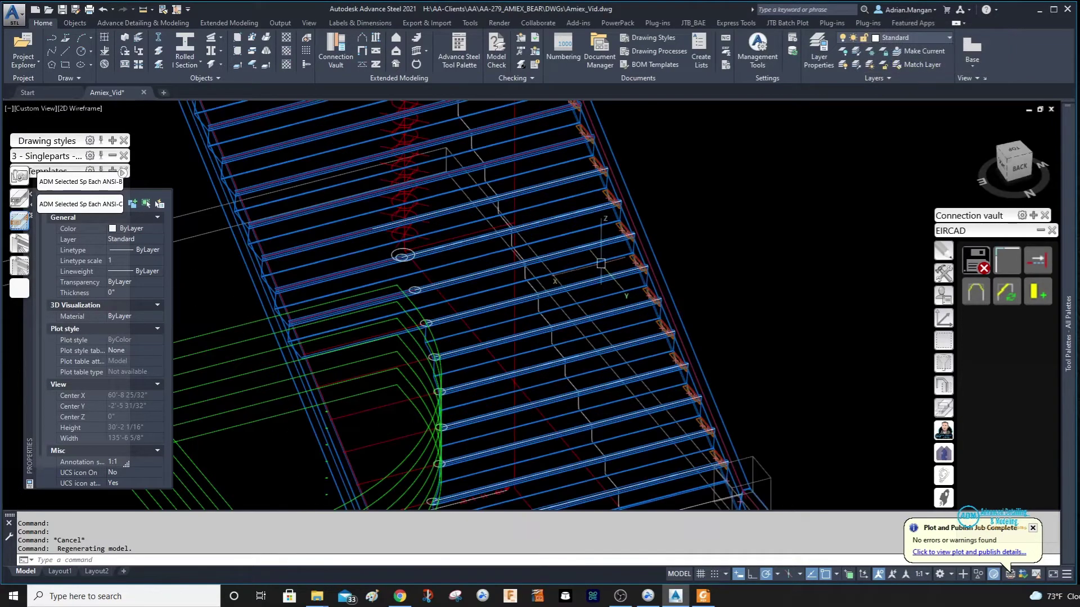
# Step: Select the overhanging treads, from the upper tread down to the lower ones
pyautogui.click(619, 286)
pyautogui.click(620, 346)
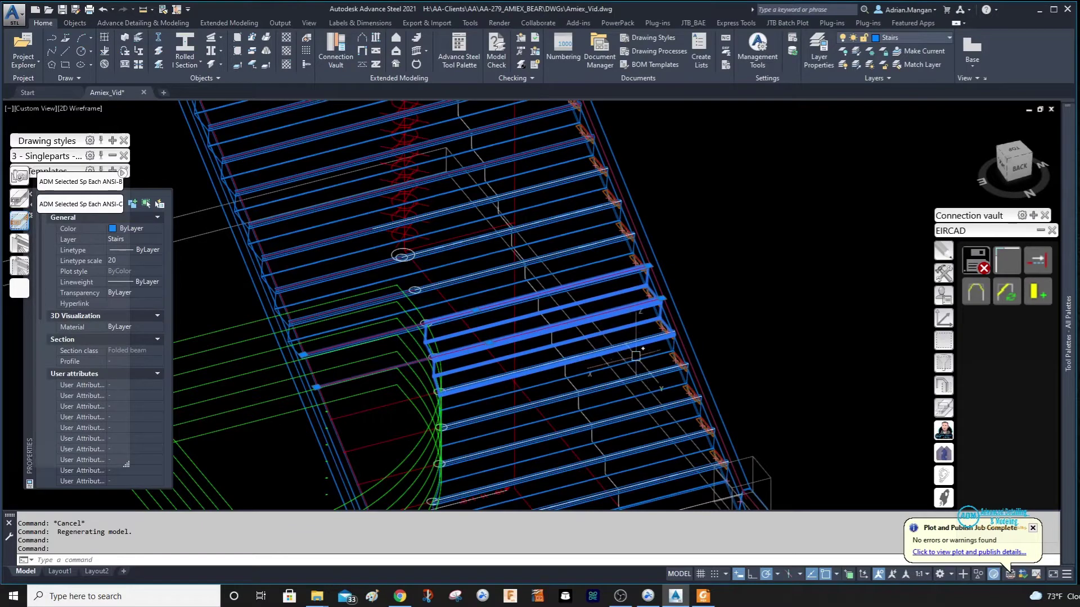
pyautogui.click(649, 372)
pyautogui.click(648, 439)
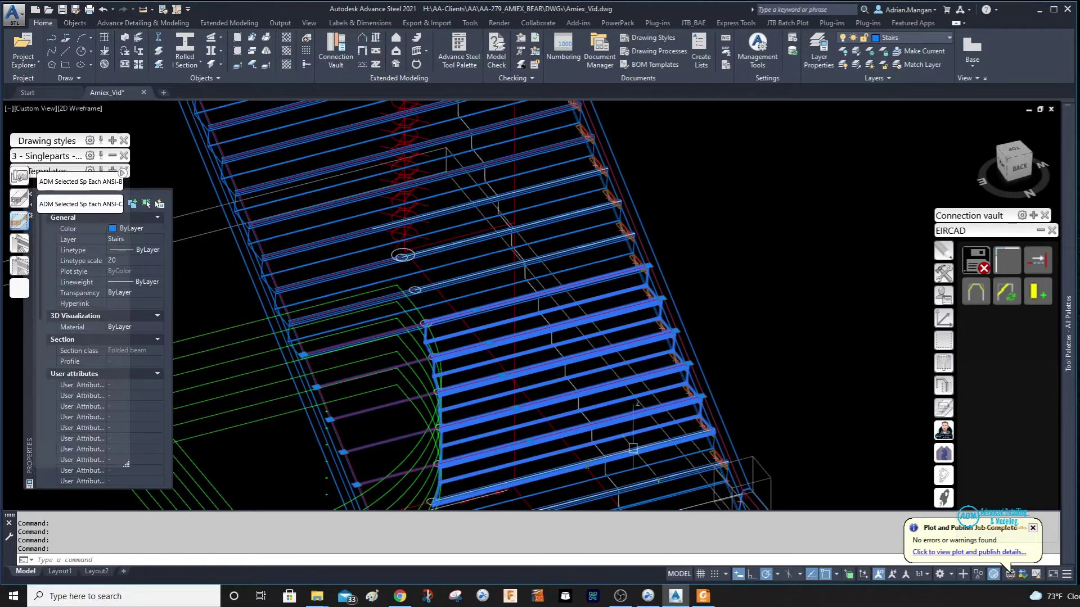
pyautogui.click(637, 465)
pyautogui.scroll(-2, 642, 487)
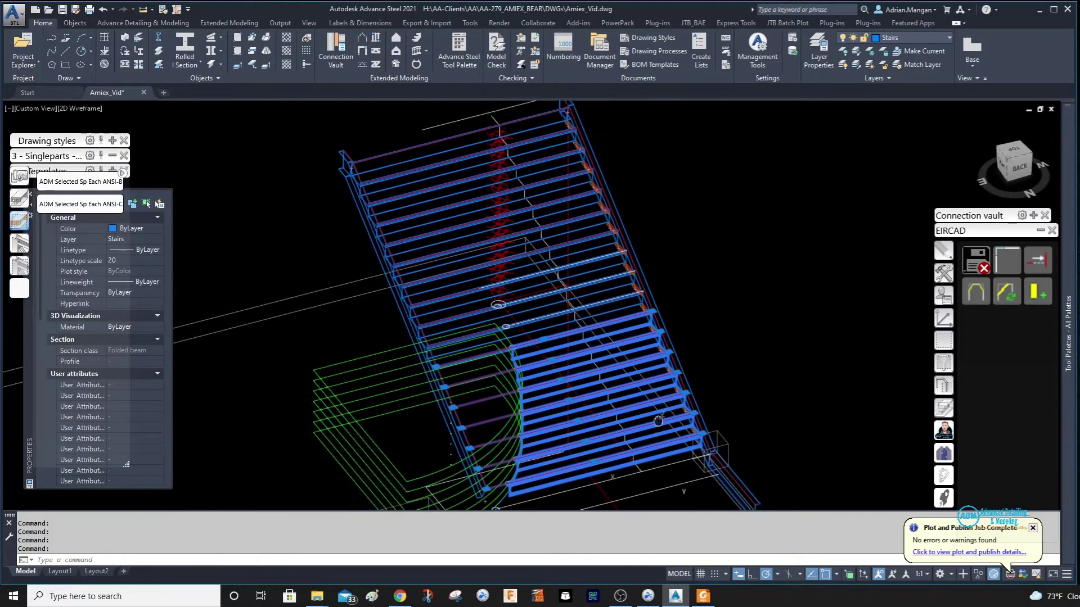
pyautogui.scroll(-2, 644, 488)
# Step: Switch the stair's representation mode, then end the command and deselect
pyautogui.click(944, 339)
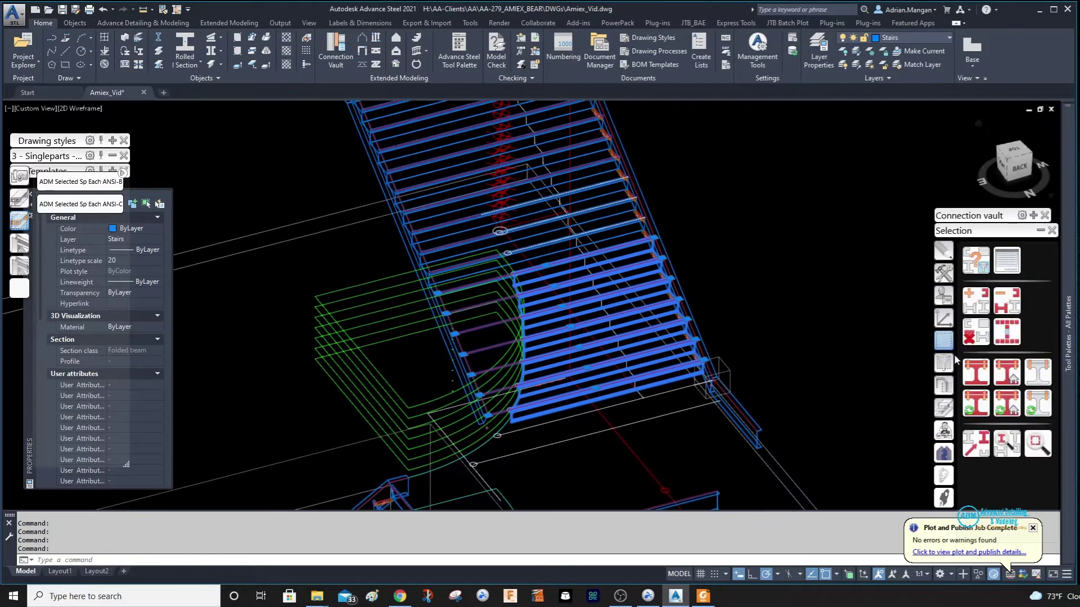
pyautogui.click(944, 365)
pyautogui.click(944, 385)
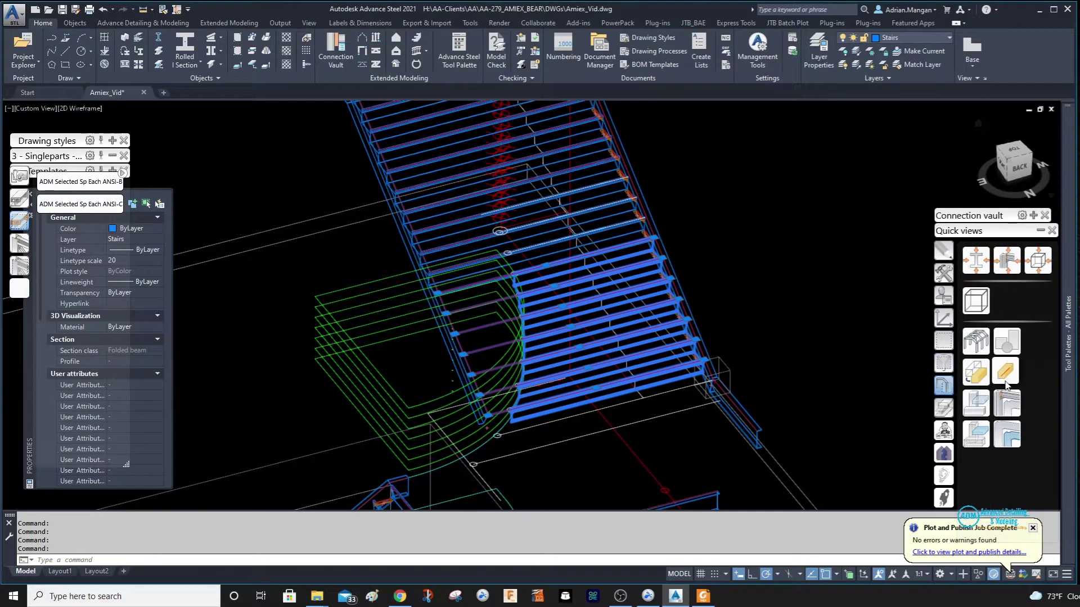
pyautogui.click(992, 361)
pyautogui.press('Escape')
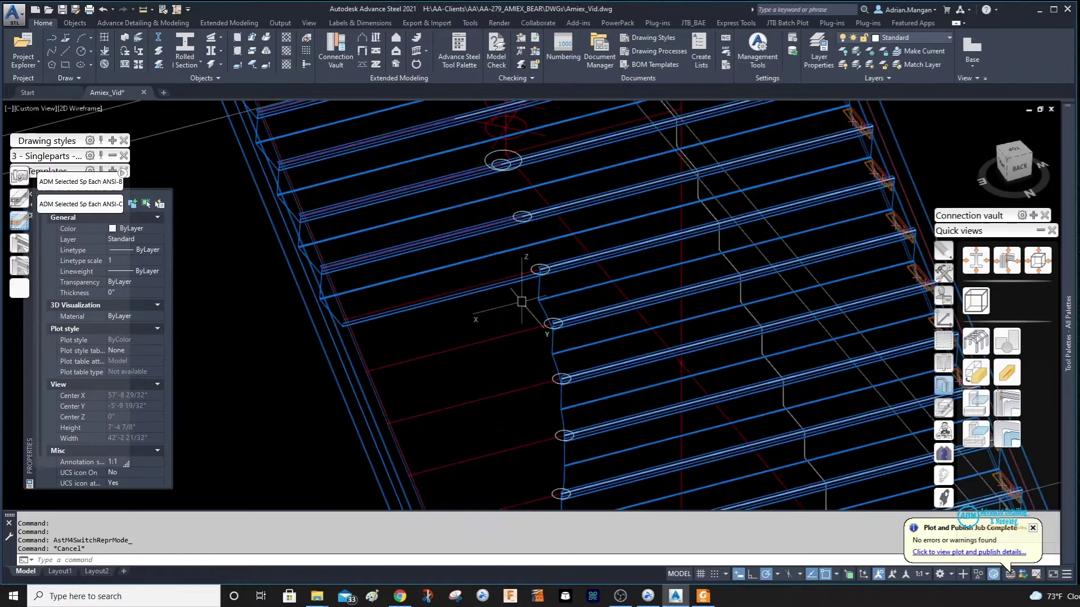
pyautogui.scroll(-2, 630, 220)
# Step: View the stair from Top to compare tread ends with the curved contour, then return to 3D
pyautogui.keyDown('shift'); pyautogui.moveTo(605, 387); pyautogui.dragTo(1048, 157, button='middle'); pyautogui.keyUp('shift')
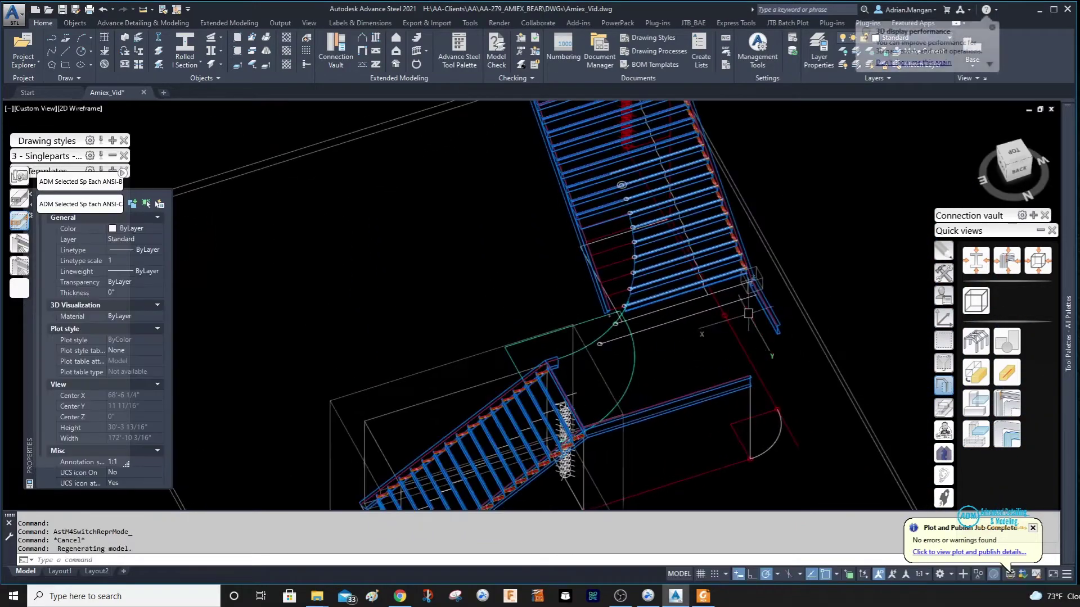
pyautogui.click(1018, 158)
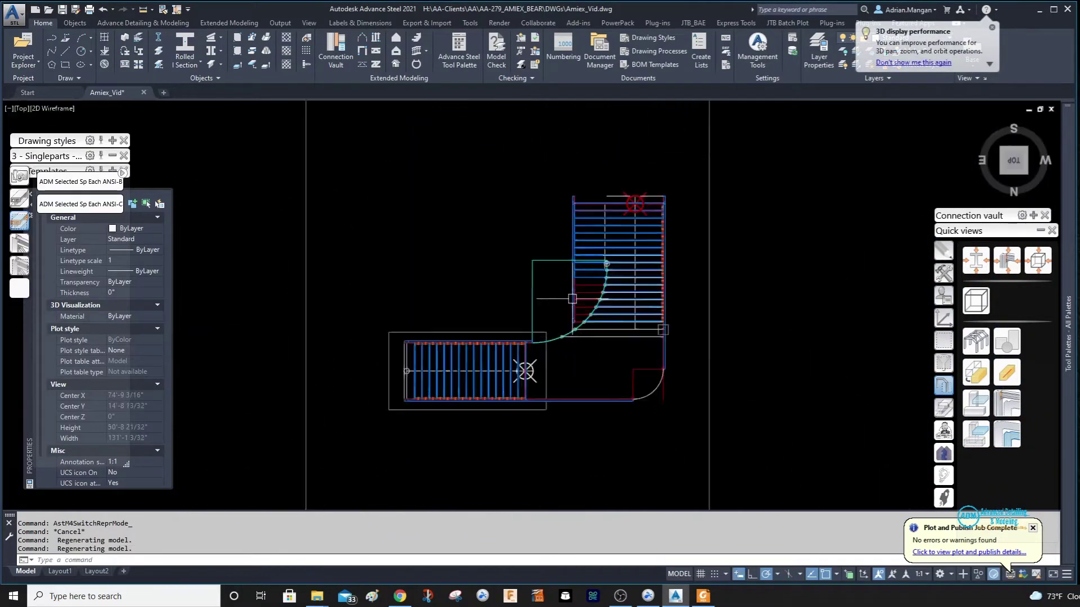
pyautogui.scroll(3, 577, 298)
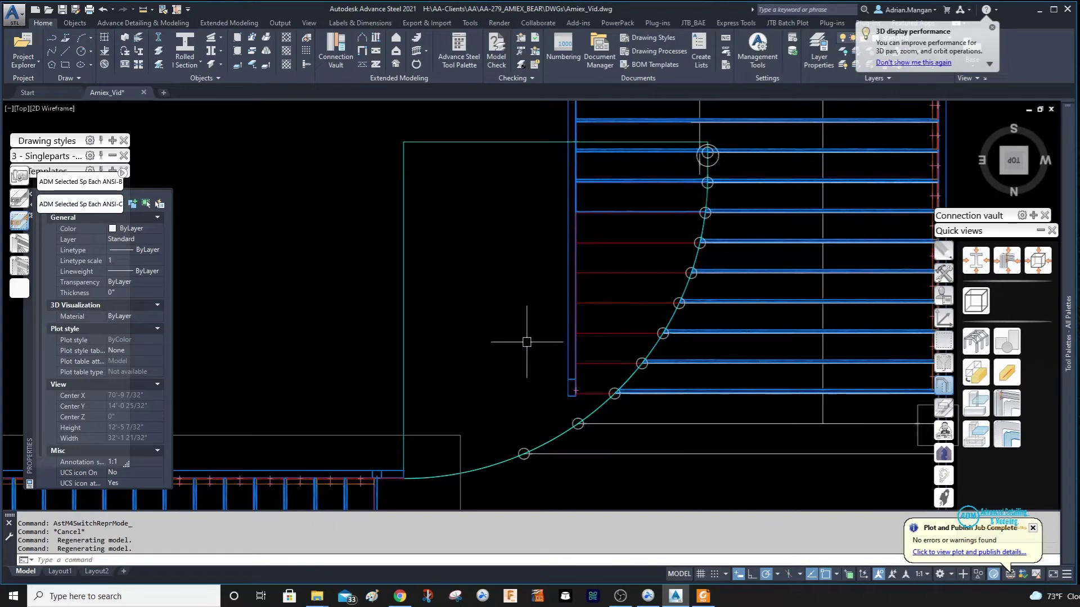
pyautogui.scroll(-4, 526, 342)
pyautogui.scroll(4, 565, 301)
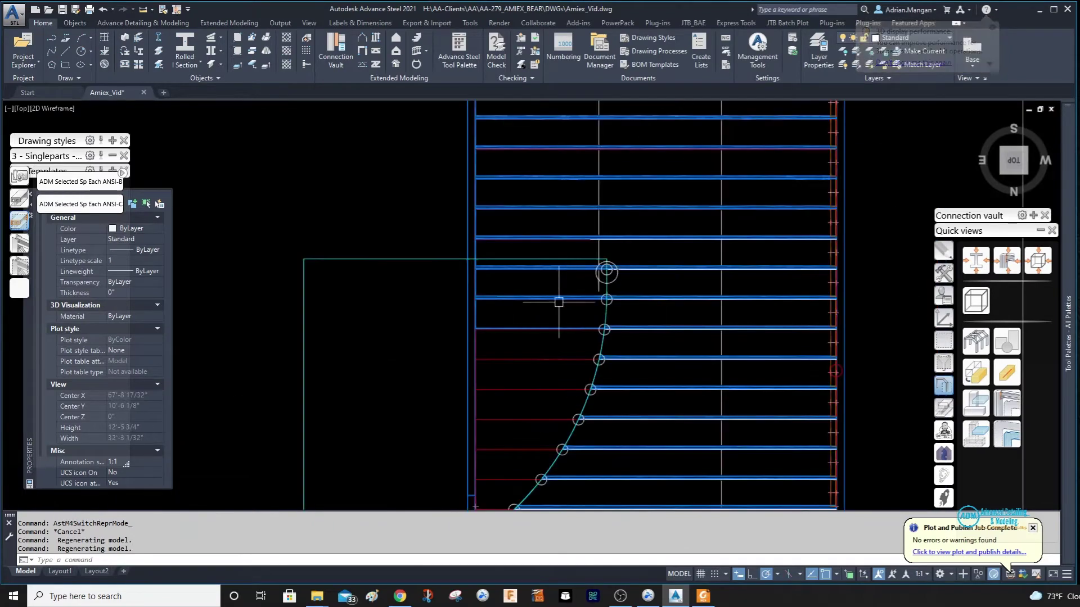
pyautogui.scroll(-4, 554, 314)
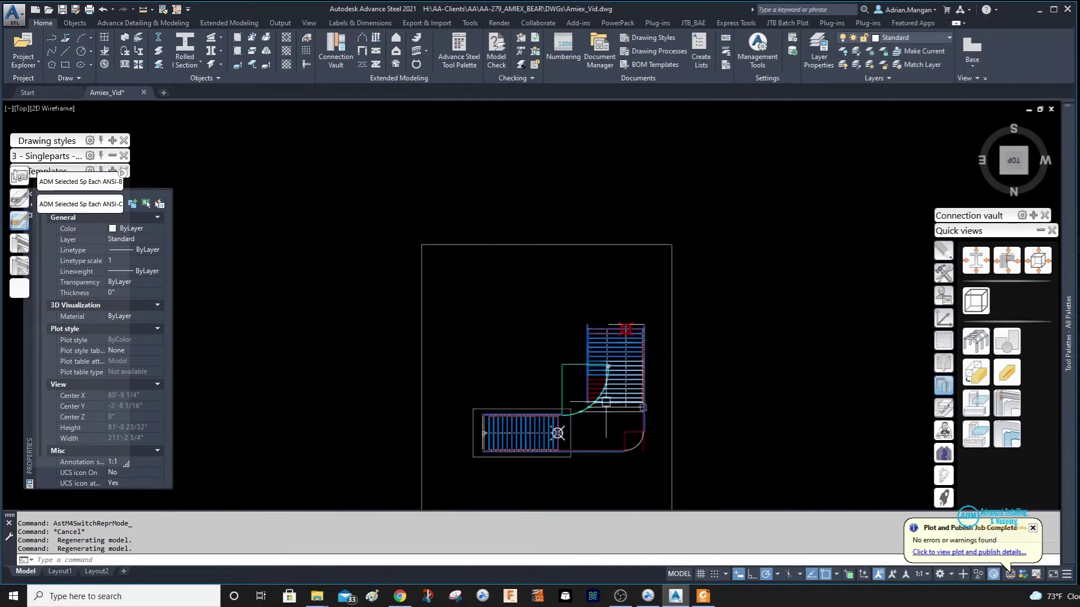
pyautogui.moveTo(554, 314)
pyautogui.keyDown('shift'); pyautogui.mouseDown(button='middle')
pyautogui.moveTo(602, 386)
pyautogui.moveTo(641, 279)
pyautogui.mouseUp(button='middle'); pyautogui.keyUp('shift')
pyautogui.scroll(4, 673, 203)
pyautogui.moveTo(674, 203); pyautogui.dragTo(628, 307, button='middle')
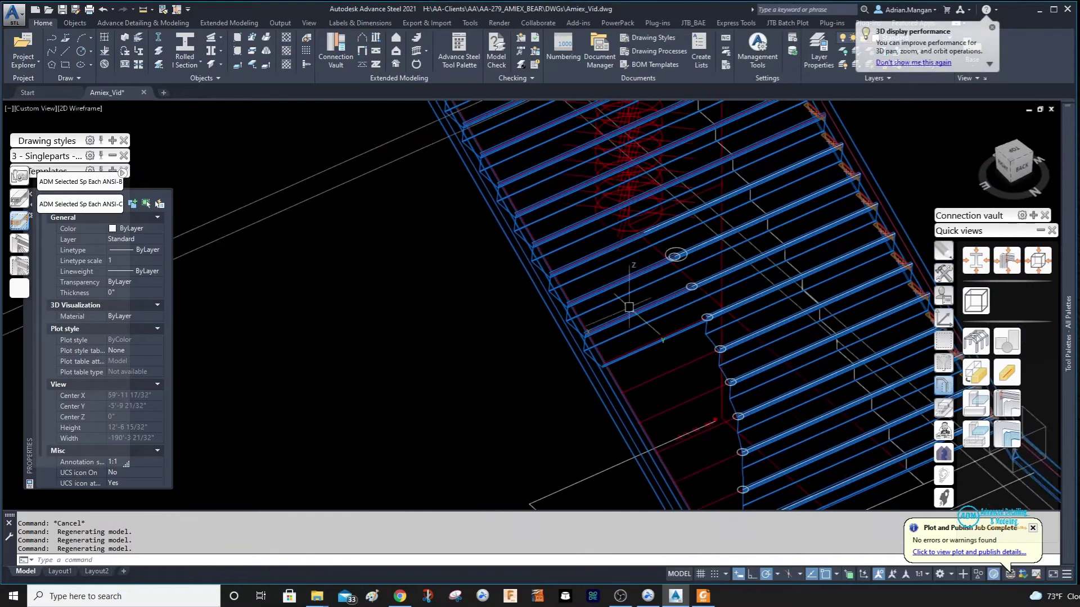
# Step: Add a Contour notch polygon to the first tread, bounded by the curved polyline
pyautogui.click(946, 409)
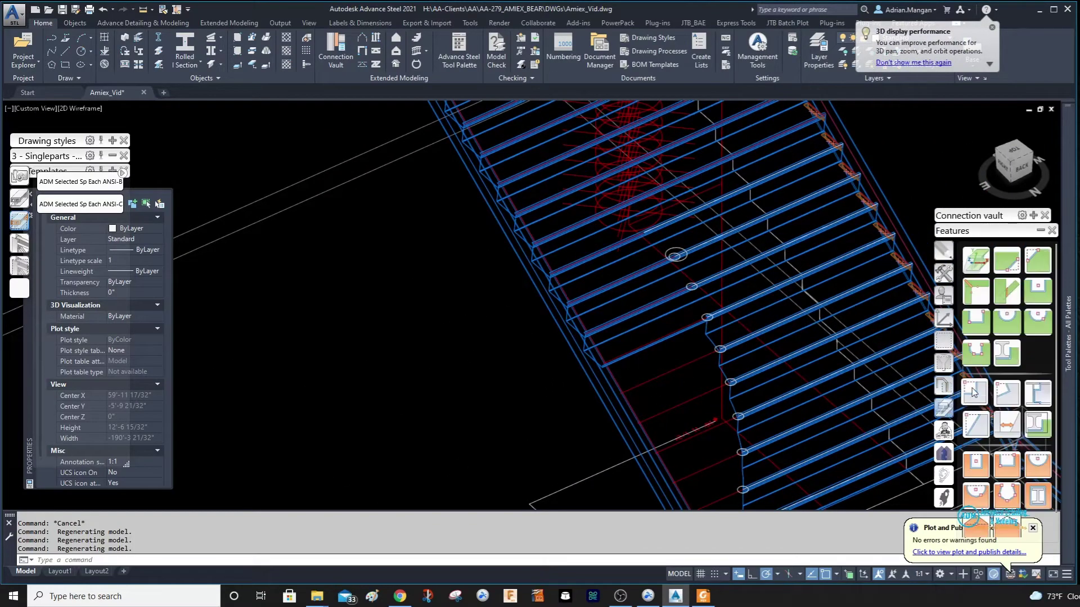
pyautogui.click(981, 354)
pyautogui.scroll(2, 667, 349)
pyautogui.click(671, 355)
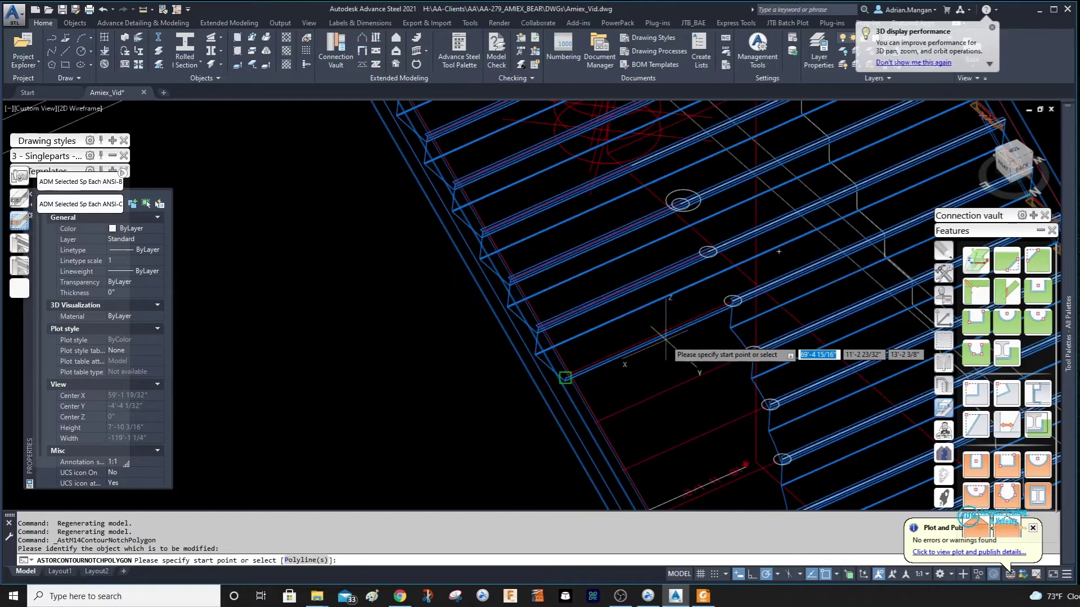
pyautogui.rightClick(667, 343)
pyautogui.click(697, 401)
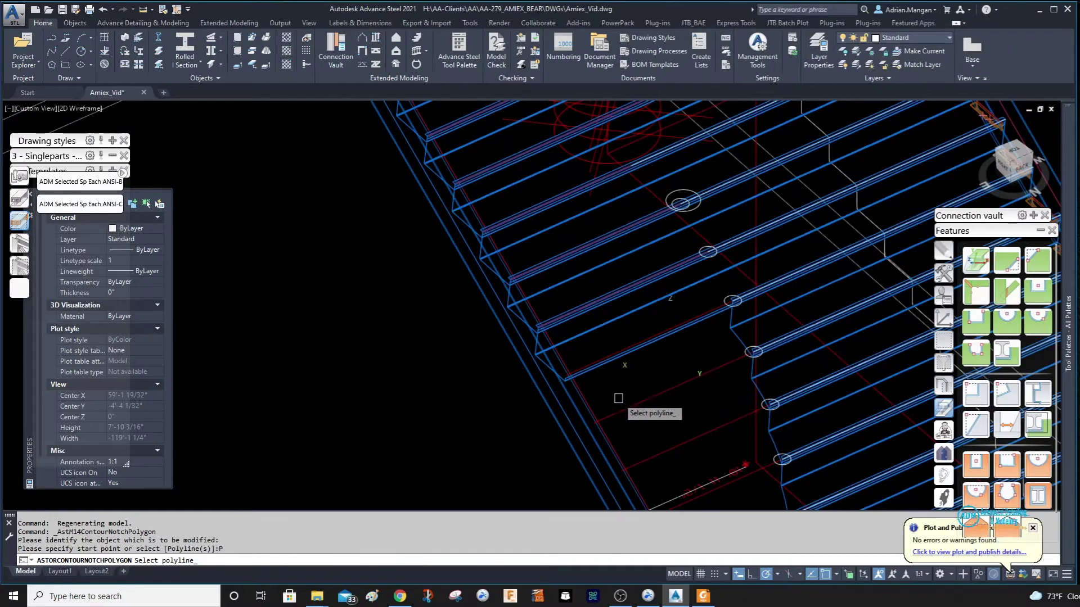
pyautogui.scroll(-4, 607, 376)
pyautogui.click(580, 324)
pyautogui.press('Return')
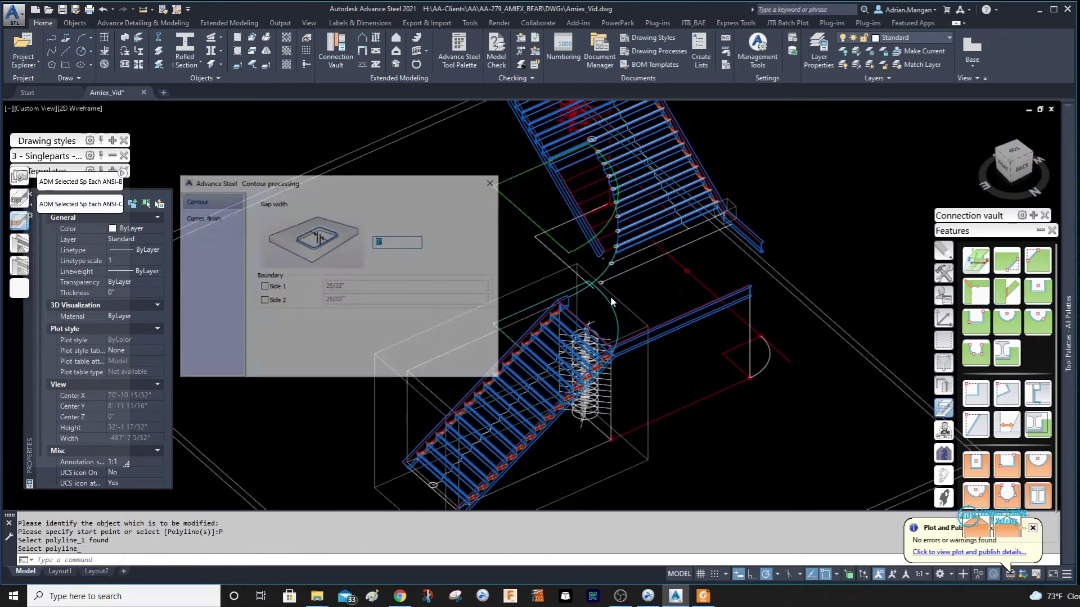
pyautogui.click(494, 181)
pyautogui.scroll(4, 627, 224)
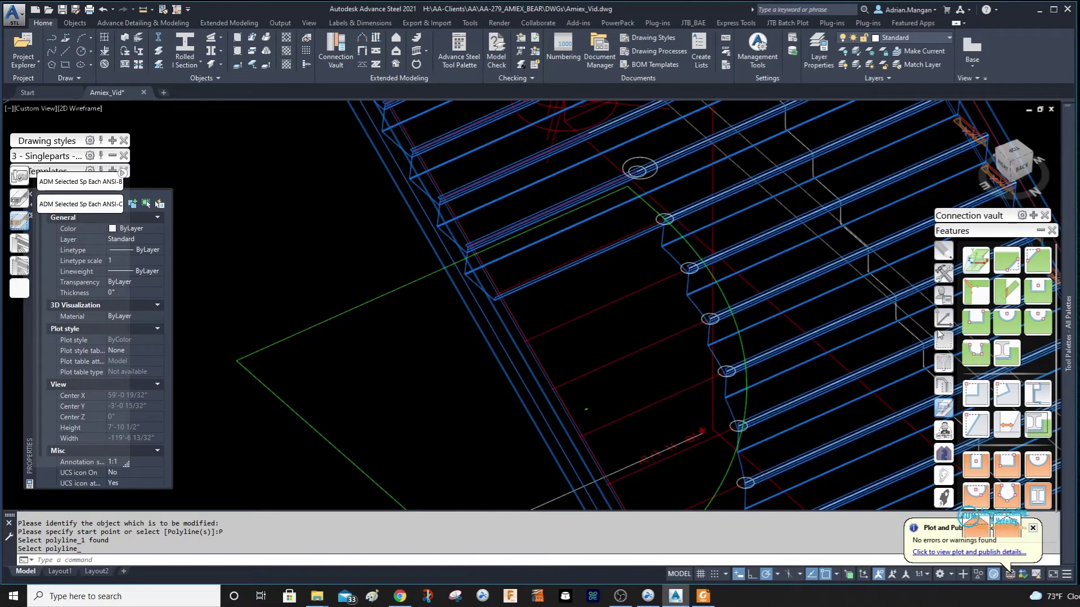
# Step: Notch the next tread with the same curved polyline and orbit to inspect the trimmed treads
pyautogui.click(977, 354)
pyautogui.click(606, 261)
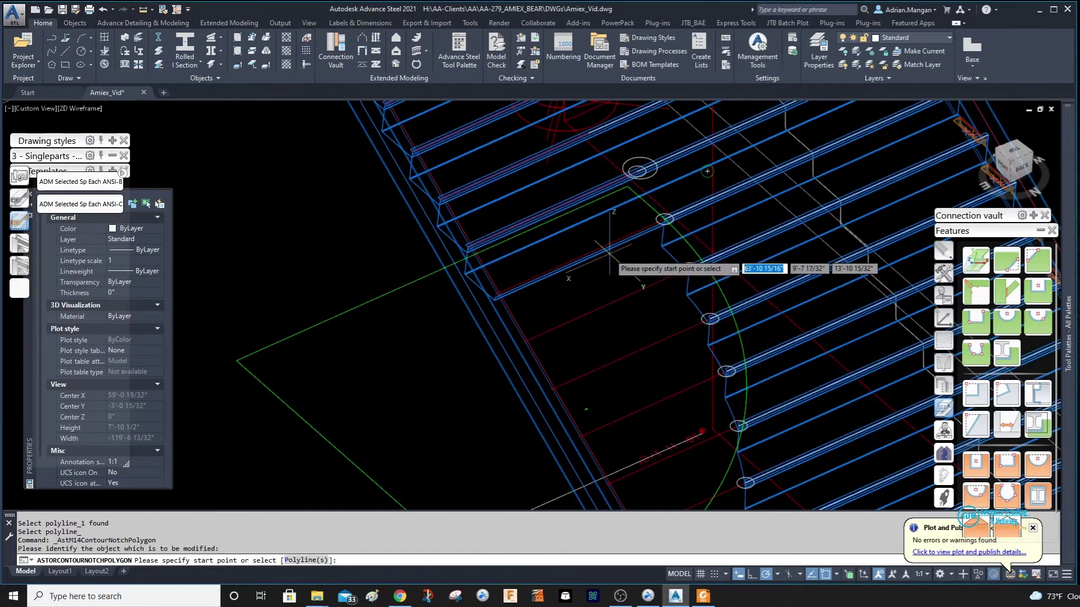
pyautogui.rightClick(609, 255)
pyautogui.click(642, 315)
pyautogui.scroll(-4, 667, 308)
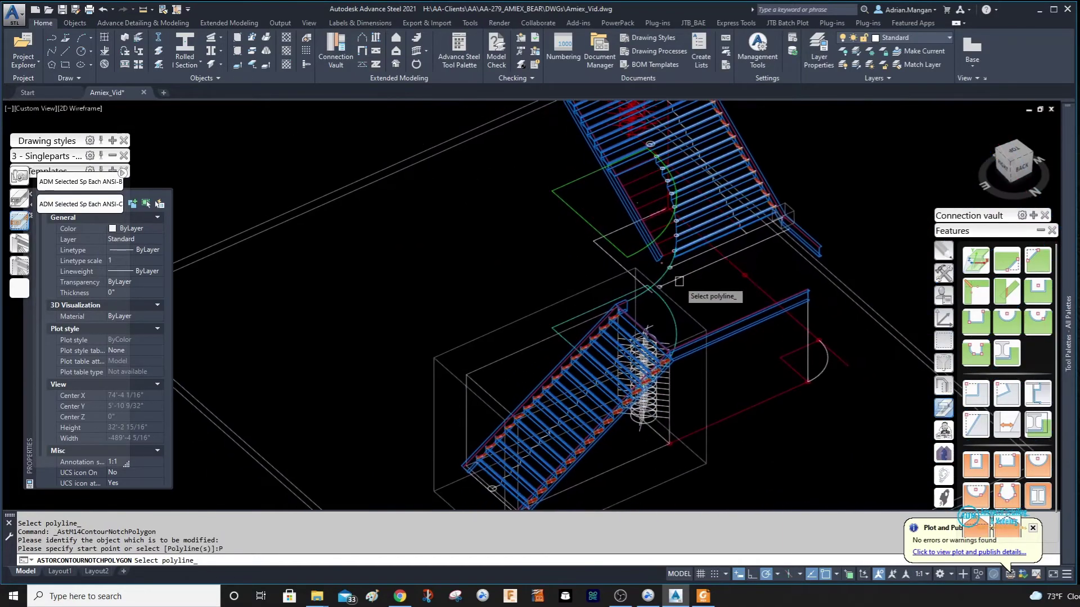
pyautogui.click(669, 315)
pyautogui.press('Return')
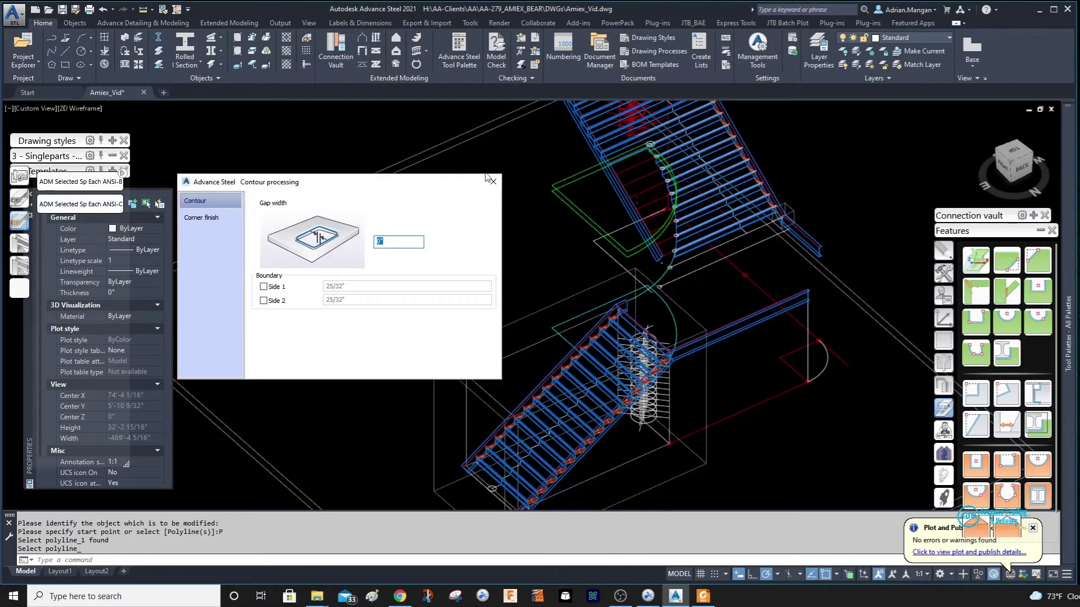
pyautogui.click(491, 181)
pyautogui.moveTo(492, 180)
pyautogui.keyDown('shift'); pyautogui.mouseDown(button='middle')
pyautogui.moveTo(646, 180)
pyautogui.moveTo(576, 202)
pyautogui.moveTo(569, 194)
pyautogui.moveTo(599, 203)
pyautogui.moveTo(638, 193)
pyautogui.moveTo(716, 228)
pyautogui.mouseUp(button='middle'); pyautogui.keyUp('shift')
pyautogui.keyDown('shift'); pyautogui.moveTo(725, 304); pyautogui.dragTo(711, 297, button='middle'); pyautogui.keyUp('shift')
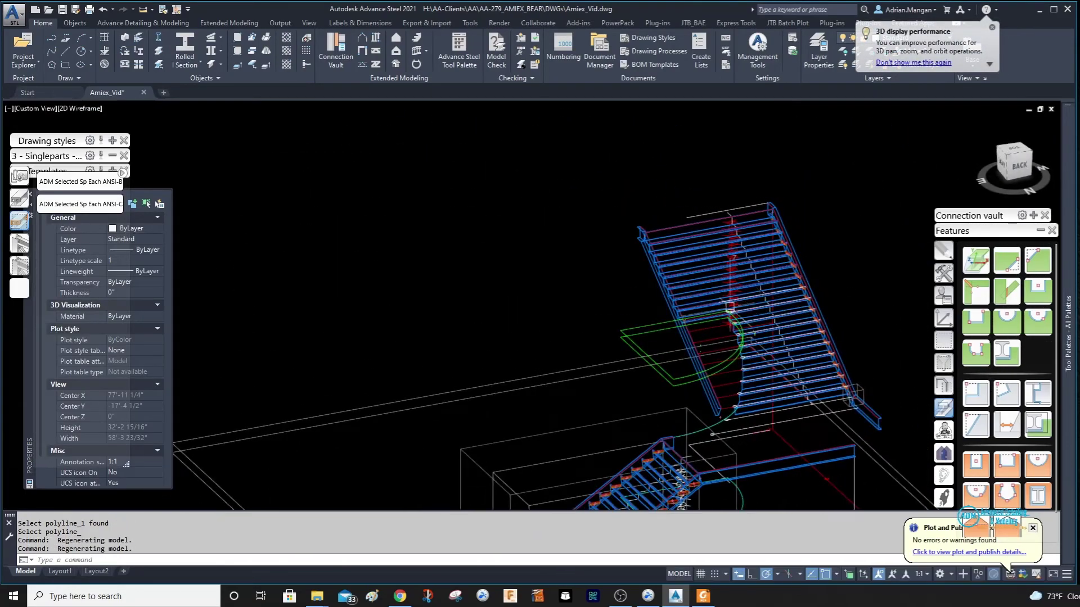